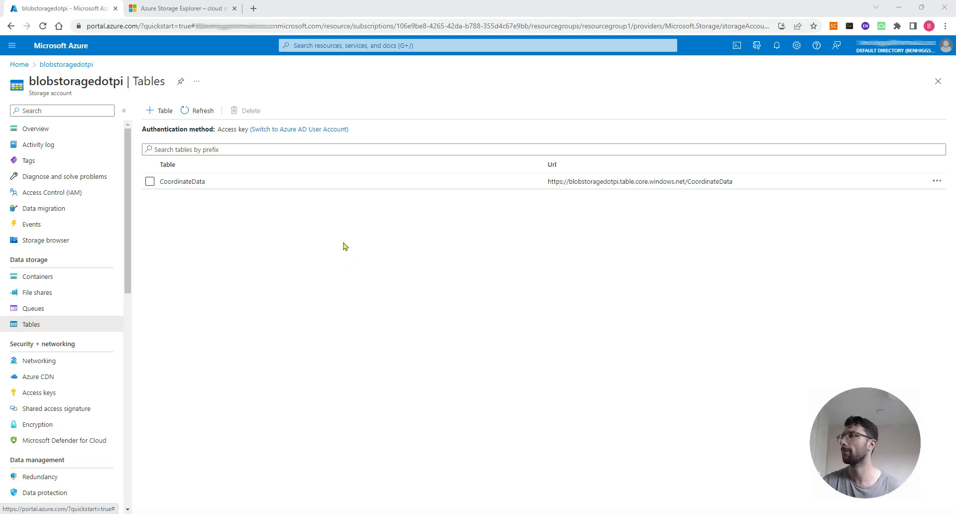
Toggle the CoordinateData table's checkbox in the portal, then switch over to Azure Storage Explorer
{"action": "left_click", "coordinate": [150, 182]}
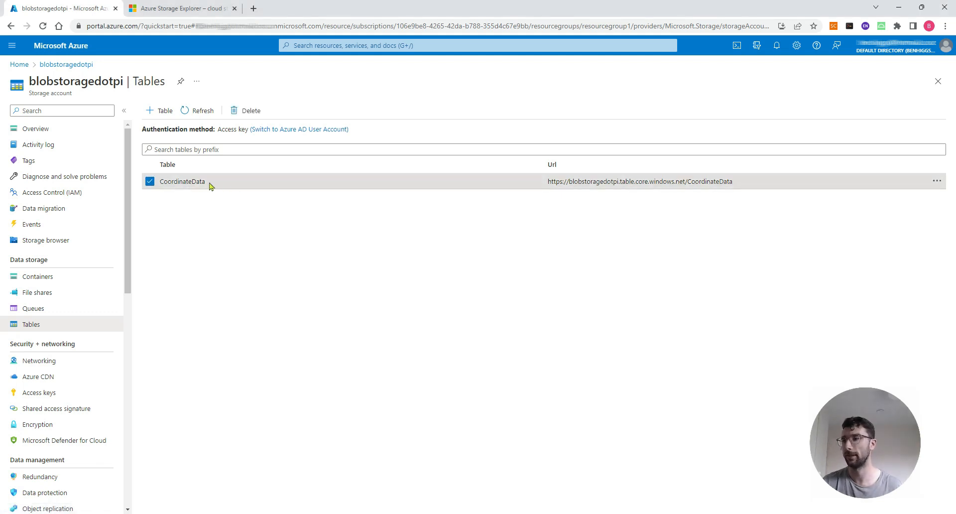
{"action": "left_click", "coordinate": [152, 182]}
{"action": "left_click", "coordinate": [153, 183]}
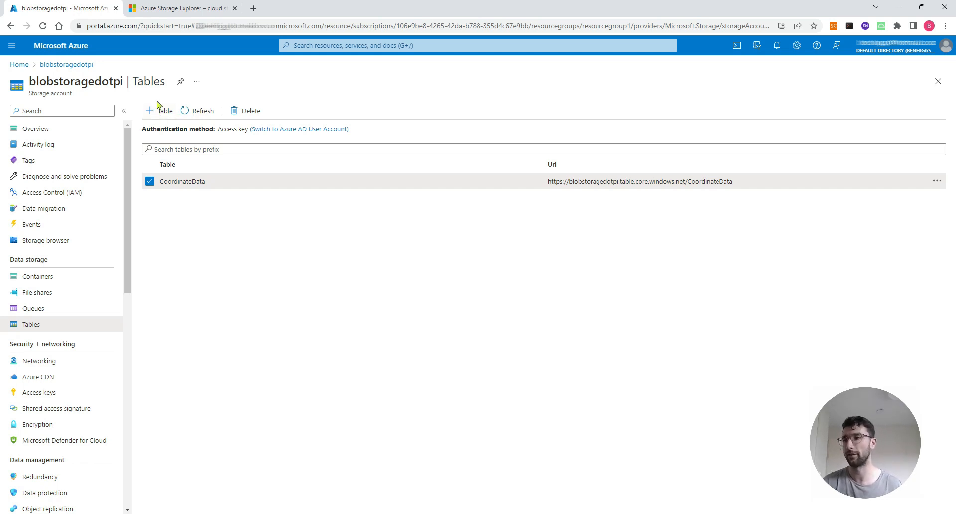
{"action": "left_click", "coordinate": [162, 5]}
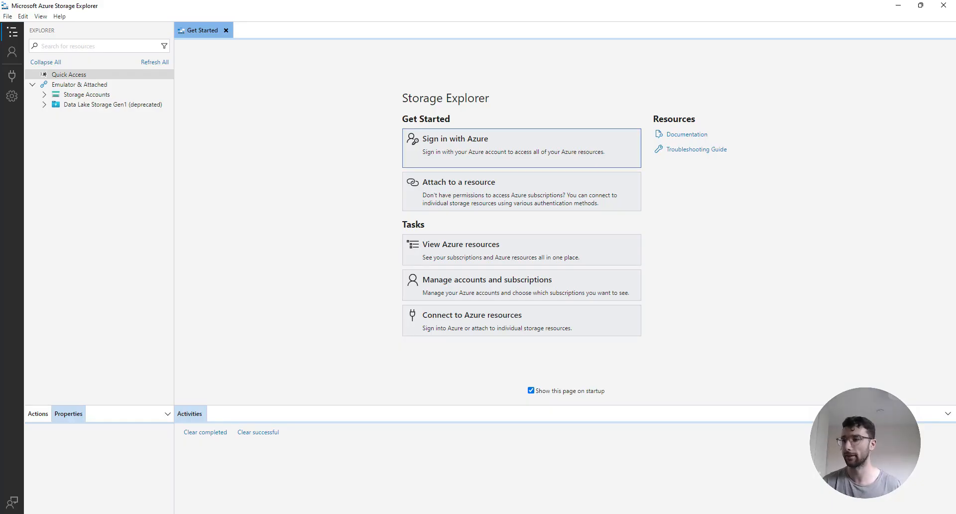
Choose 'Sign in with Azure' and continue with the default Azure environment
{"action": "left_click", "coordinate": [550, 154]}
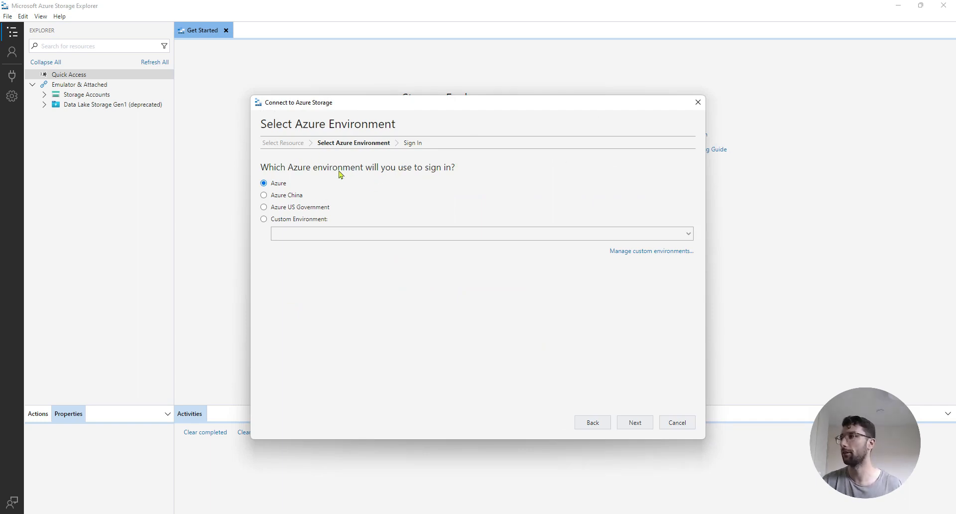
{"action": "left_click", "coordinate": [635, 423]}
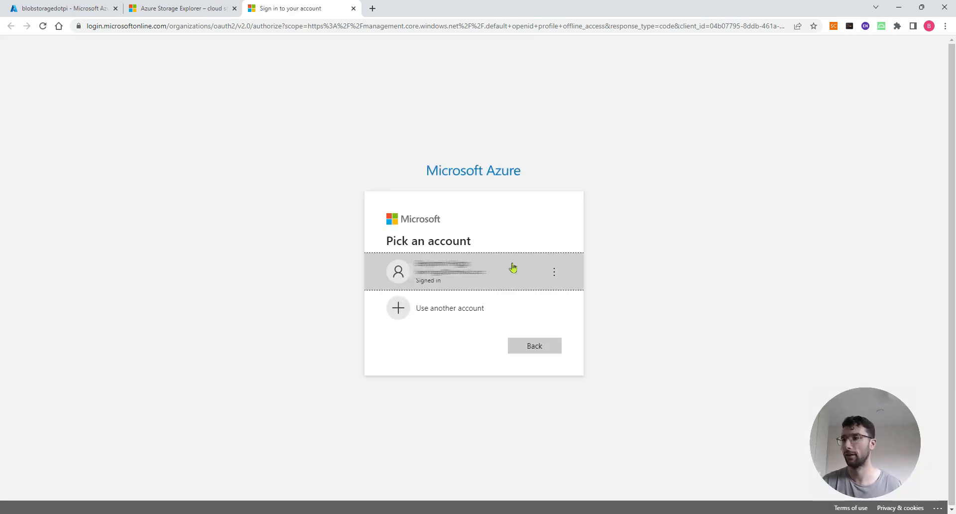
Pick the existing signed-in account on the Microsoft login page, then minimize the browser
{"action": "left_click", "coordinate": [513, 268]}
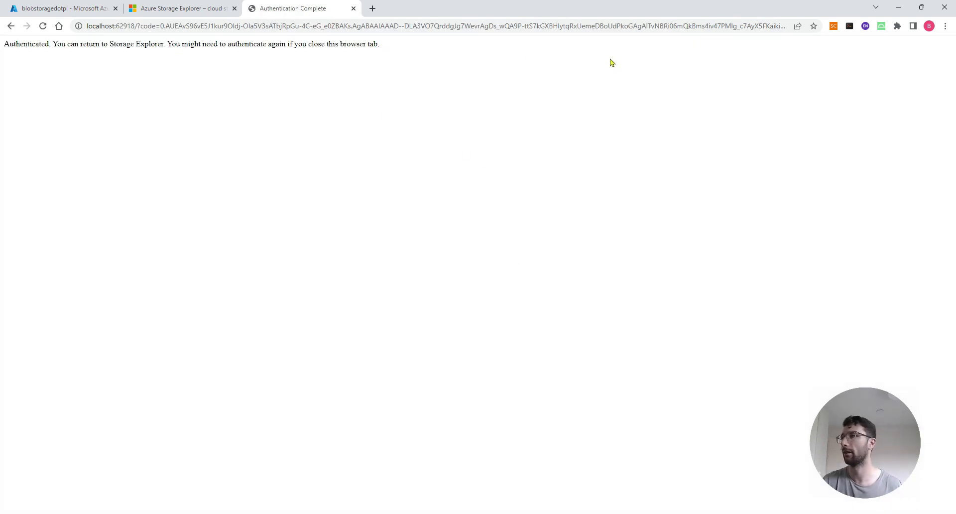
{"action": "left_click", "coordinate": [899, 7]}
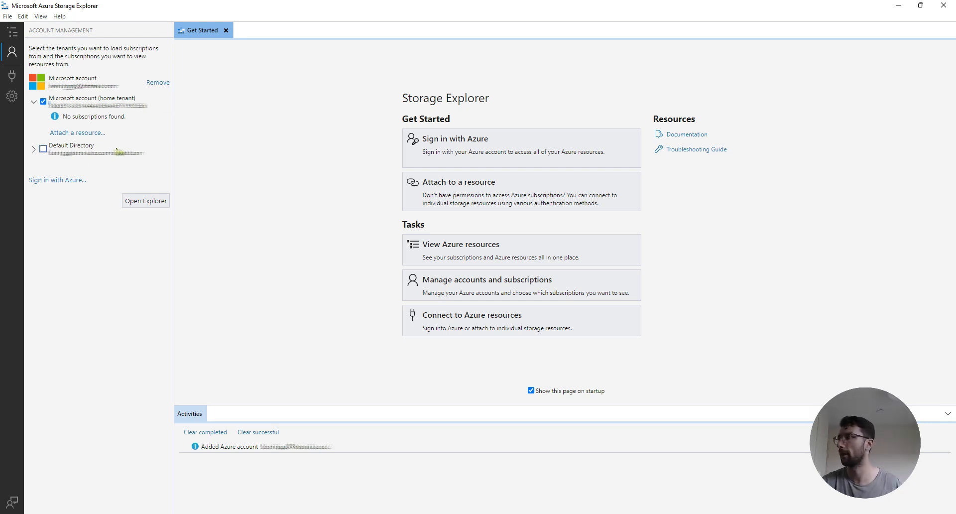
Enable the Default Directory in Account Management and go back to the Explorer tree
{"action": "left_click", "coordinate": [43, 149]}
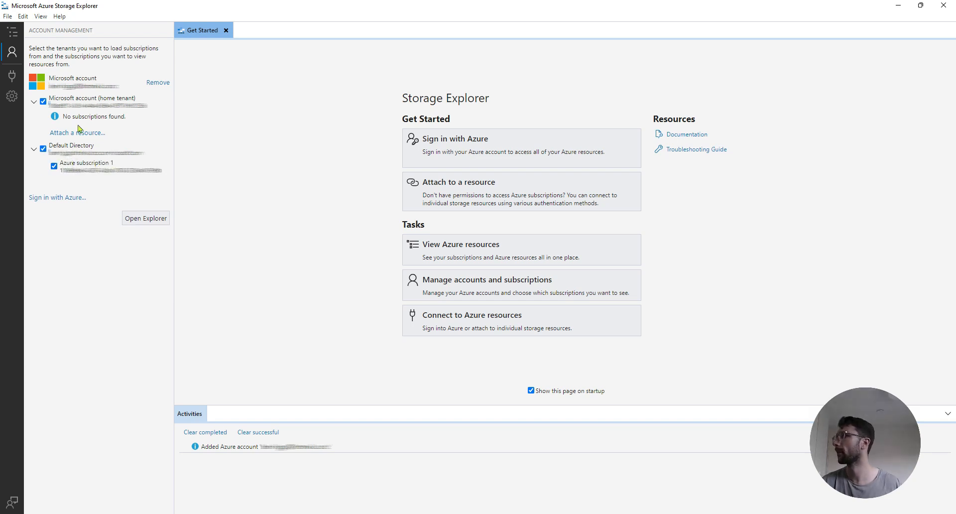
{"action": "left_click", "coordinate": [12, 32]}
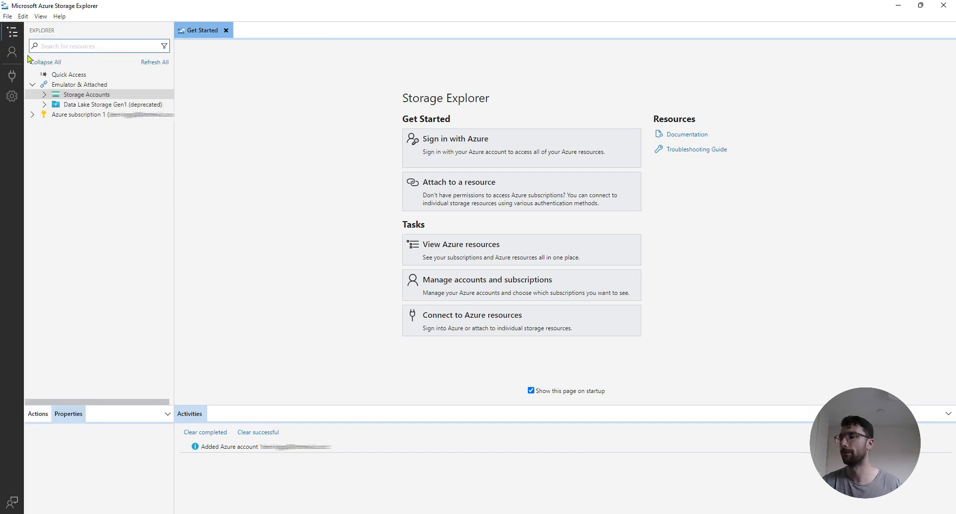
Expand Storage Accounts > blobstoragedotpi > Tables and open the CoordinateData table
{"action": "left_click", "coordinate": [46, 96]}
{"action": "left_click", "coordinate": [45, 95]}
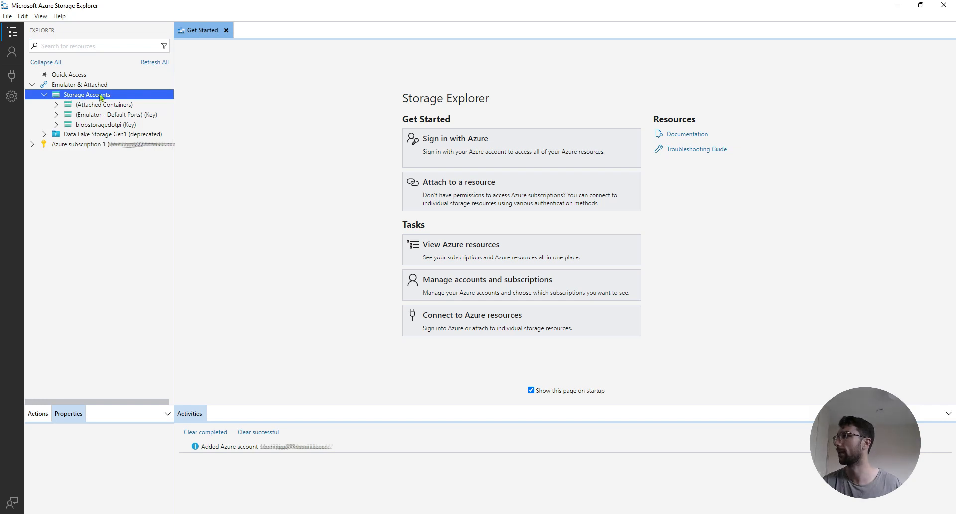
{"action": "left_click", "coordinate": [57, 126]}
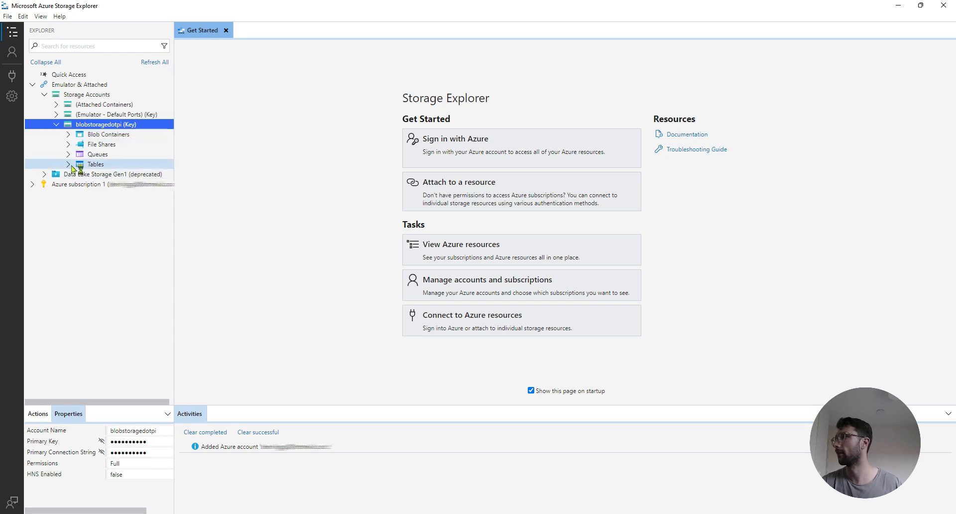
{"action": "left_click", "coordinate": [72, 167]}
{"action": "left_click", "coordinate": [69, 165]}
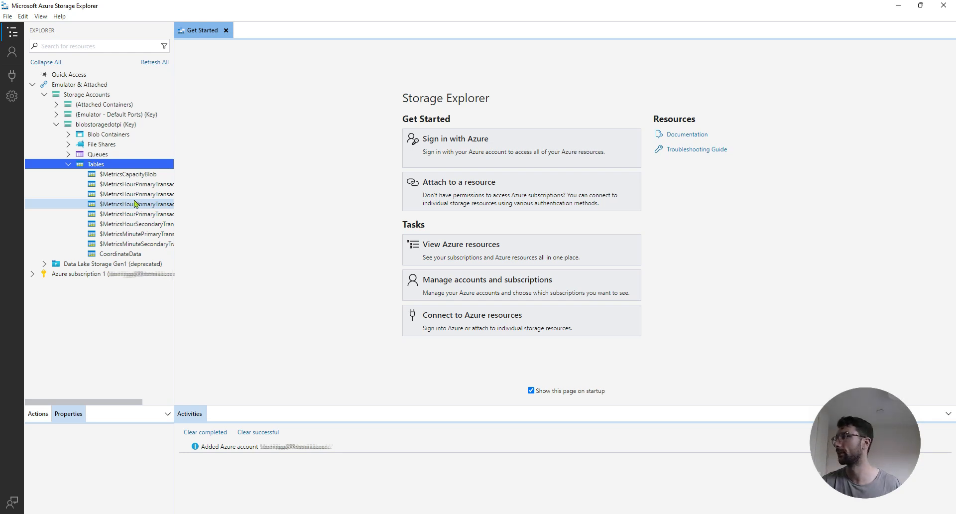
{"action": "left_click", "coordinate": [126, 255]}
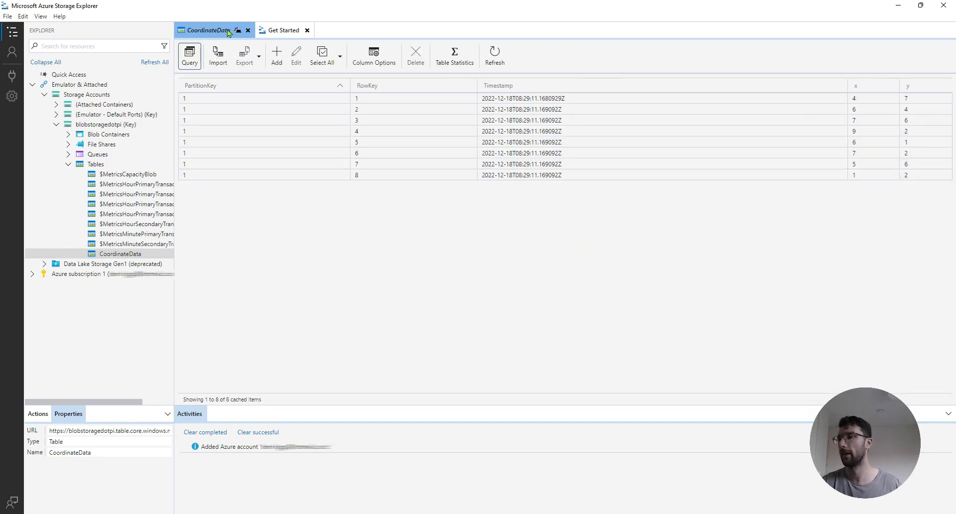
{"action": "left_click", "coordinate": [301, 134]}
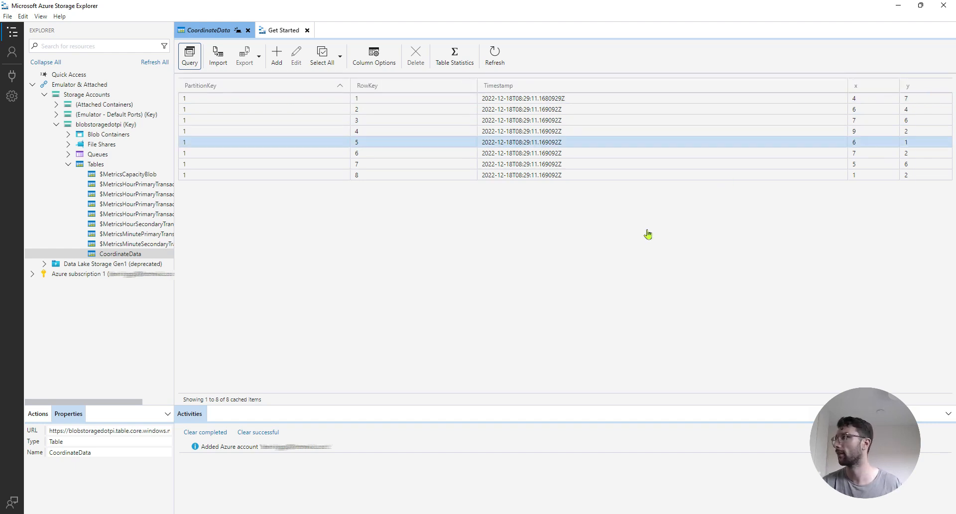
{"action": "left_click", "coordinate": [133, 194]}
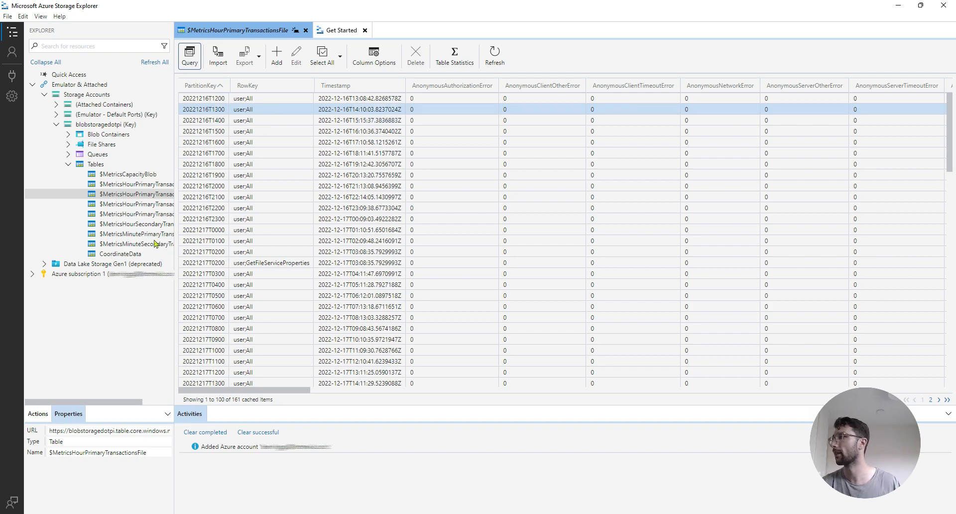
{"action": "left_click", "coordinate": [137, 254]}
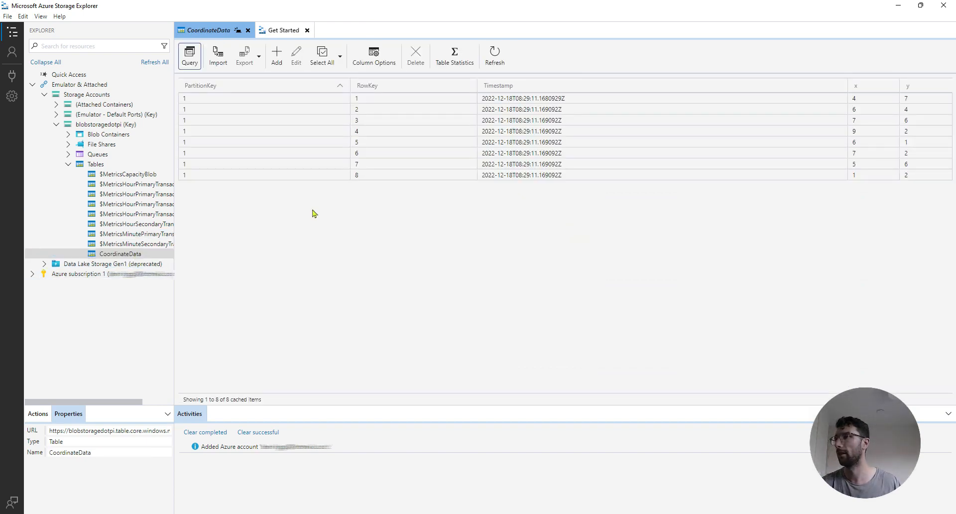
{"action": "left_click", "coordinate": [540, 112]}
{"action": "left_click", "coordinate": [513, 102]}
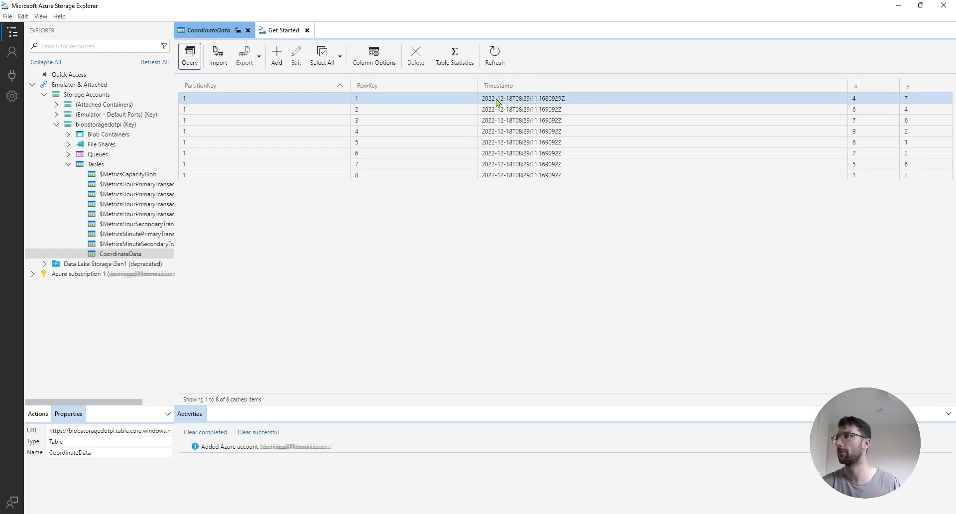
{"action": "left_click", "coordinate": [269, 102]}
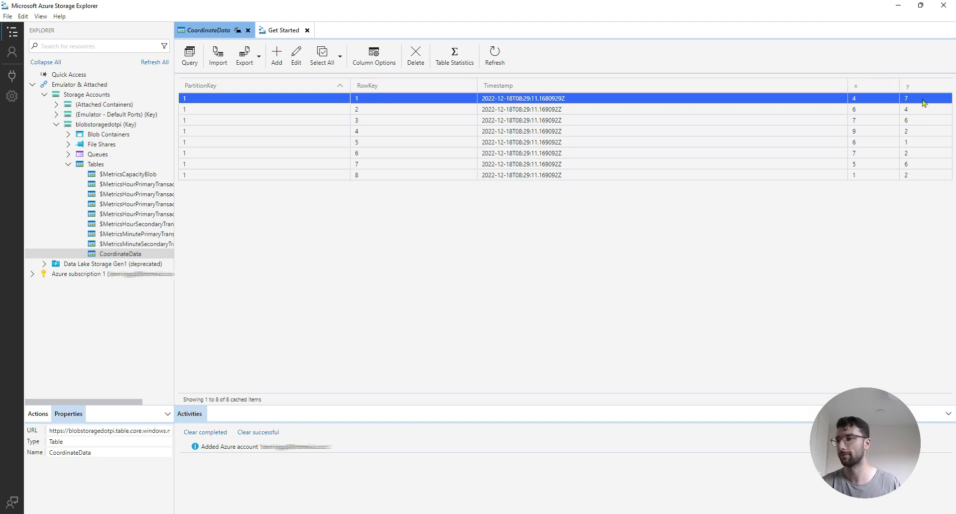
{"action": "left_click", "coordinate": [646, 144]}
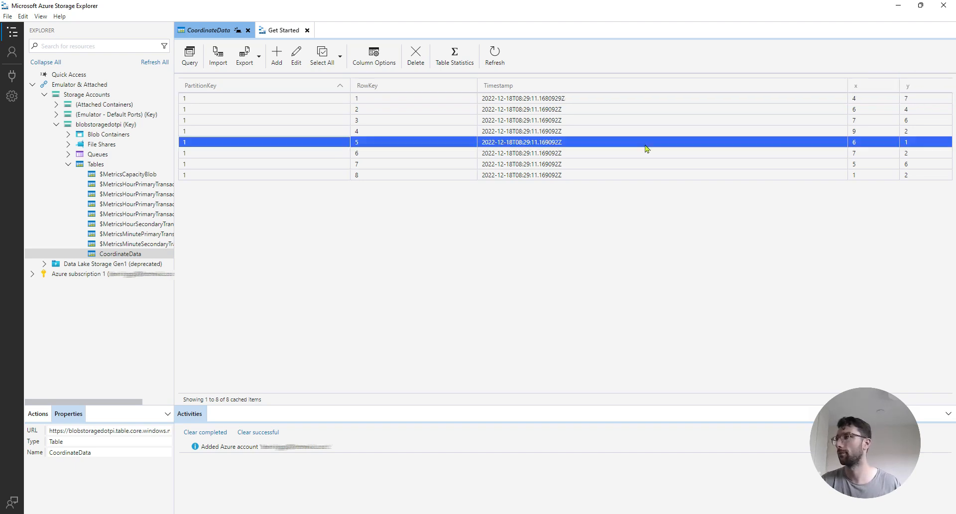
{"action": "left_click", "coordinate": [297, 55]}
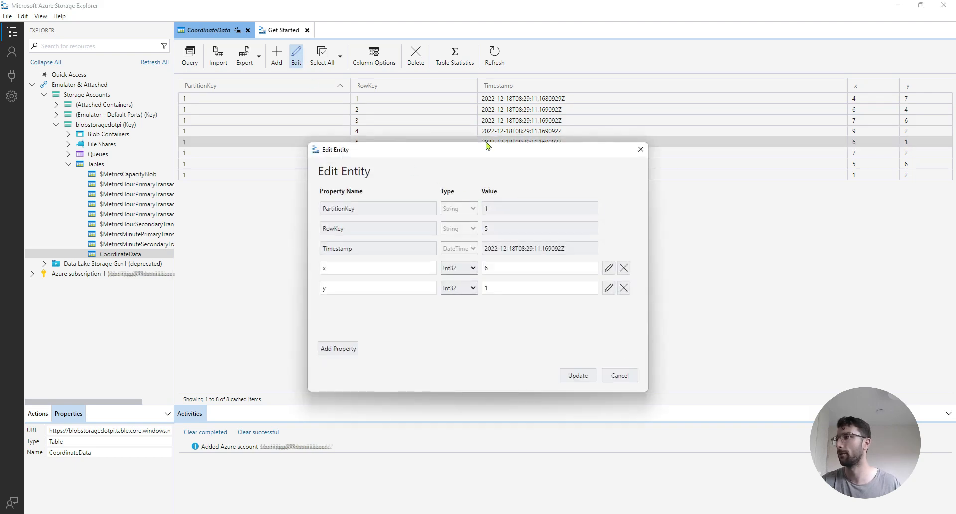
{"action": "left_click", "coordinate": [508, 273]}
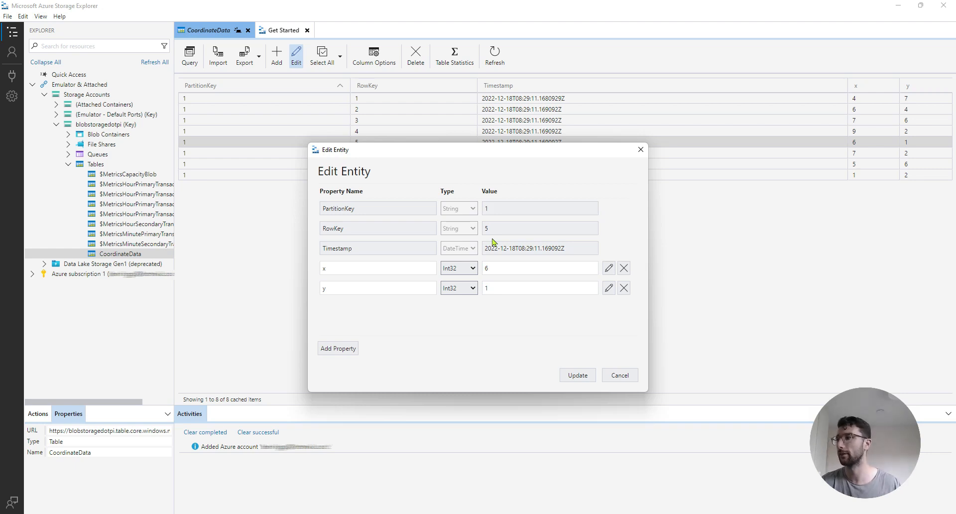
{"action": "left_click", "coordinate": [612, 374]}
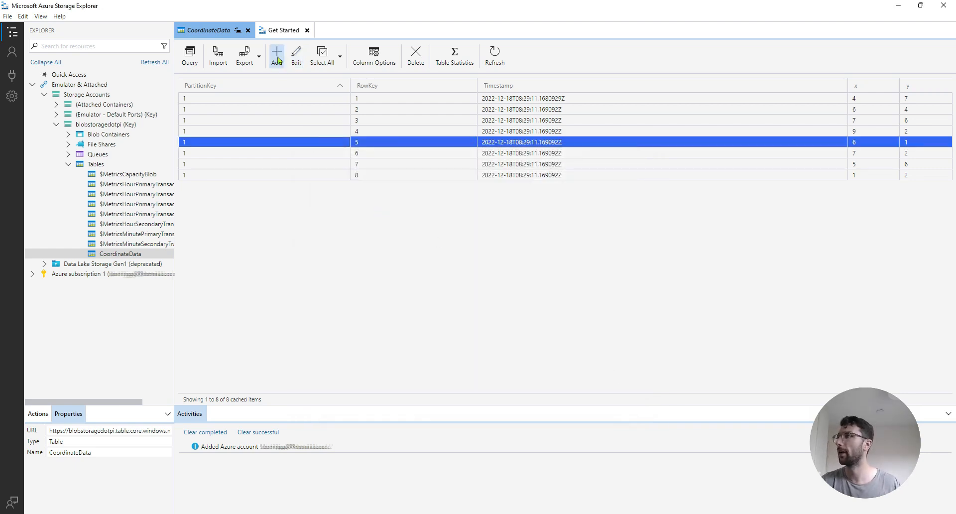
{"action": "left_click", "coordinate": [277, 59]}
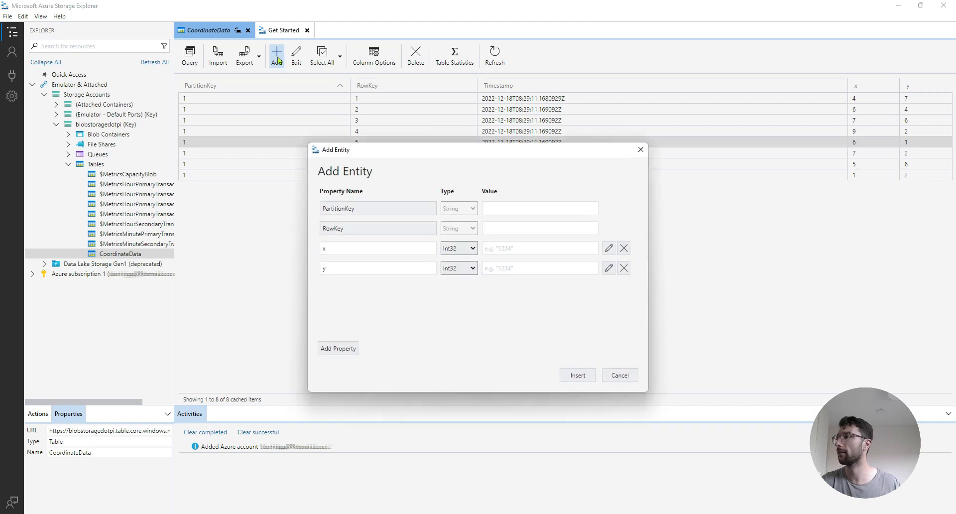
{"action": "left_click", "coordinate": [498, 204]}
{"action": "left_click", "coordinate": [519, 228]}
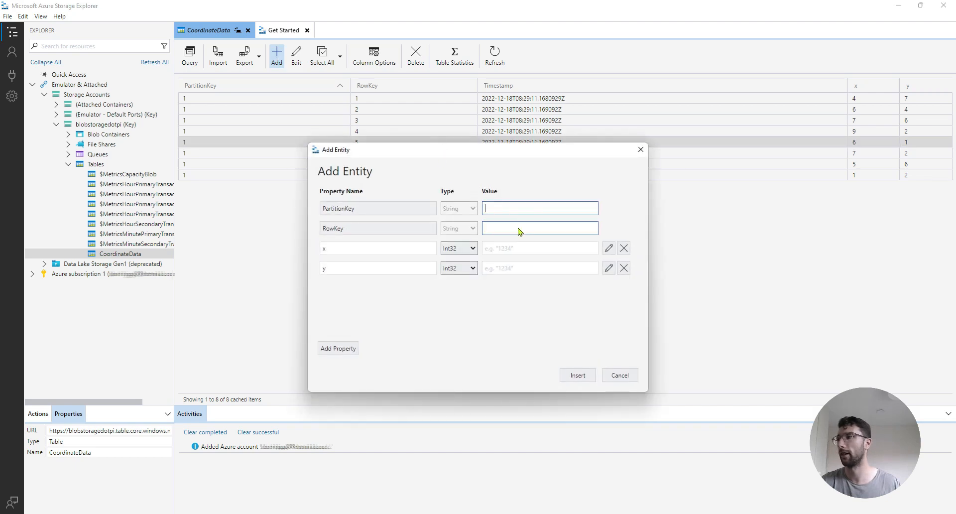
{"action": "left_click", "coordinate": [519, 248]}
{"action": "left_click", "coordinate": [519, 268]}
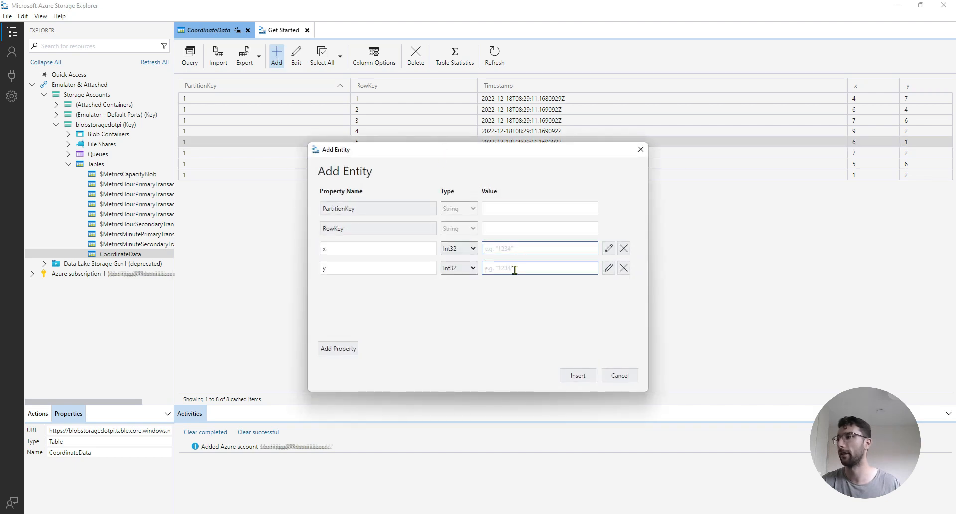
{"action": "left_click", "coordinate": [618, 376]}
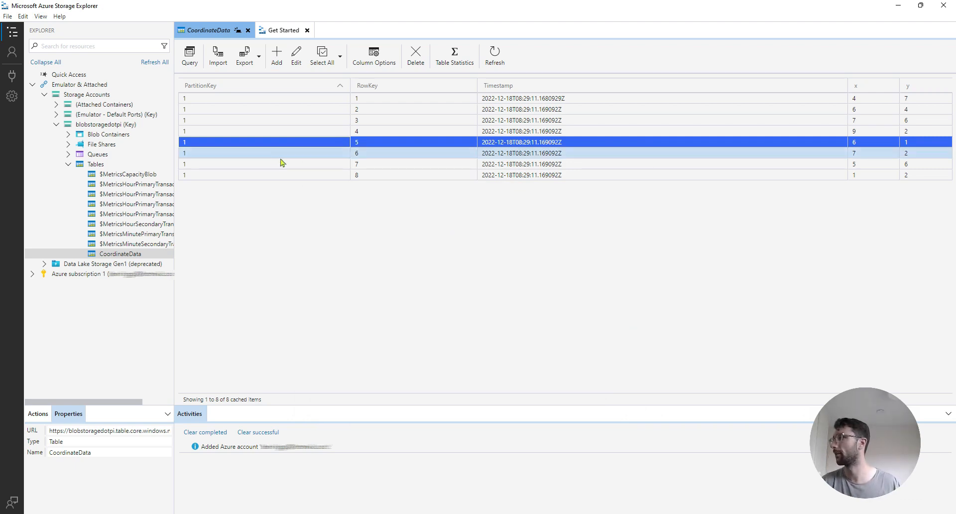
Start a new table and cancel it, then select columns A–F in DataTimesheets.csv in Excel
{"action": "right_click", "coordinate": [101, 167]}
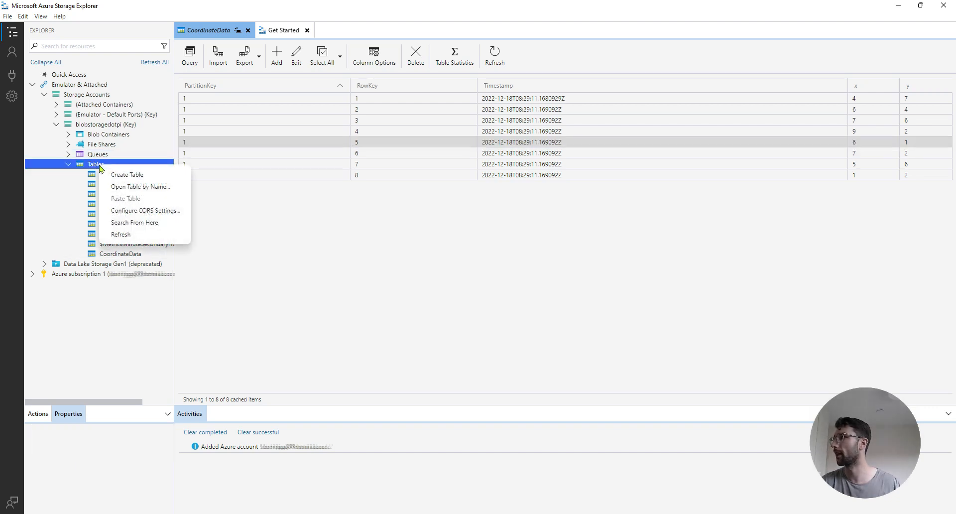
{"action": "left_click", "coordinate": [128, 176]}
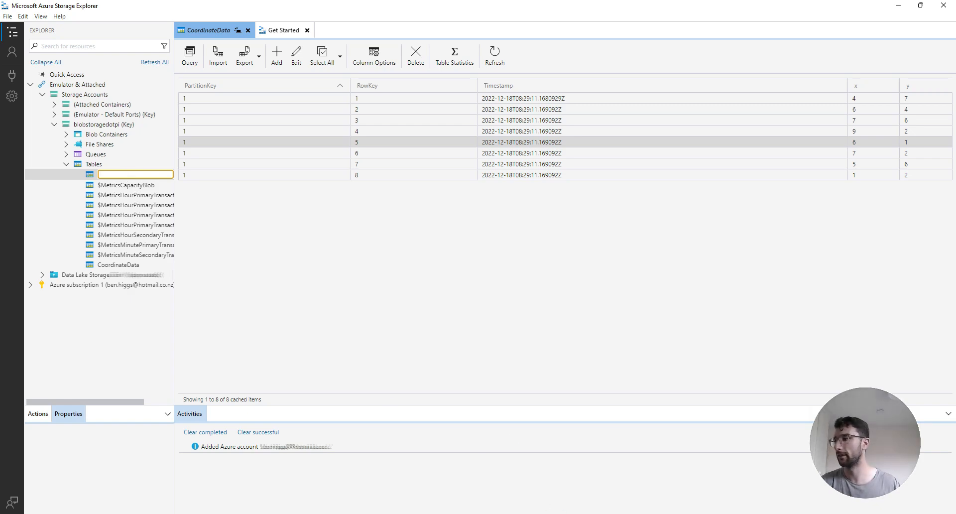
{"action": "key", "text": "alt+Tab"}
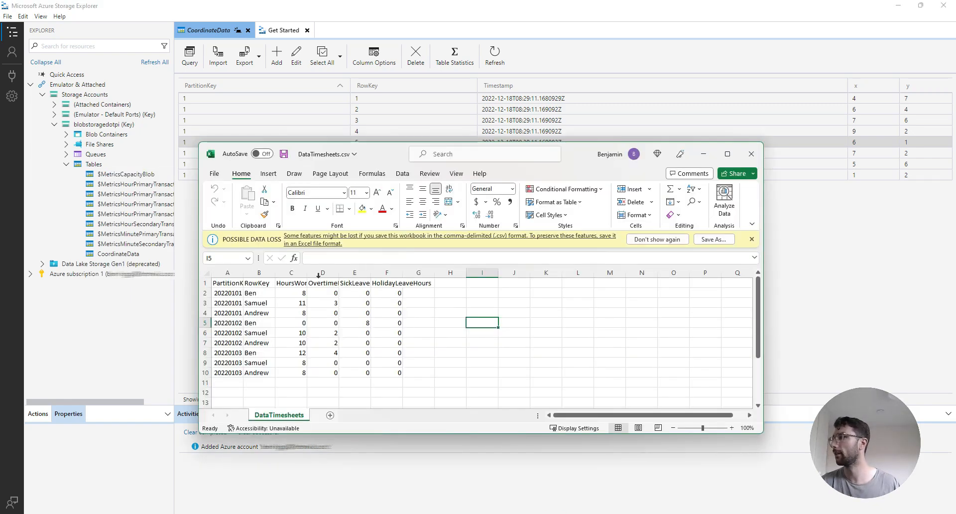
{"action": "left_click_drag", "start_coordinate": [227, 272], "coordinate": [402, 274]}
AutoFit columns A–F, check cells A2, A10 and B2, then return to Storage Explorer
{"action": "double_click", "coordinate": [402, 273]}
{"action": "left_click", "coordinate": [402, 322]}
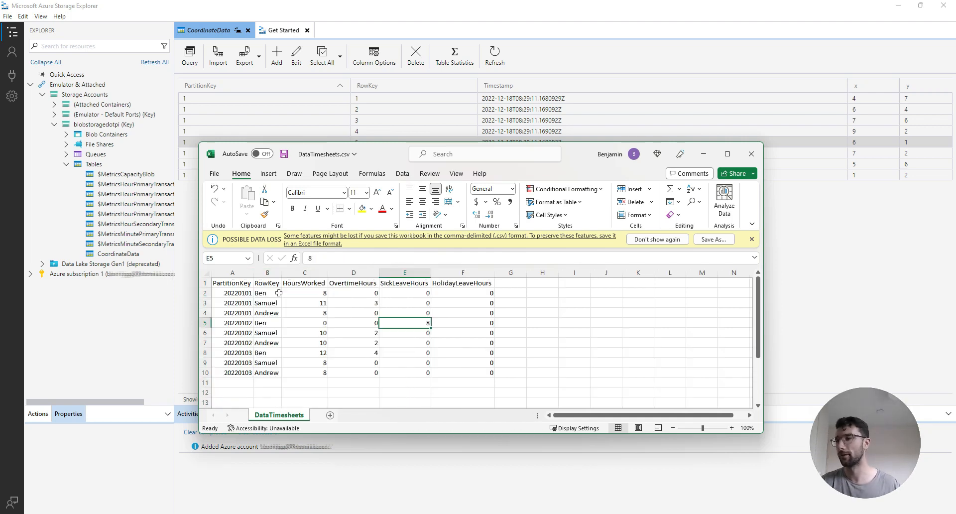
{"action": "left_click", "coordinate": [240, 294]}
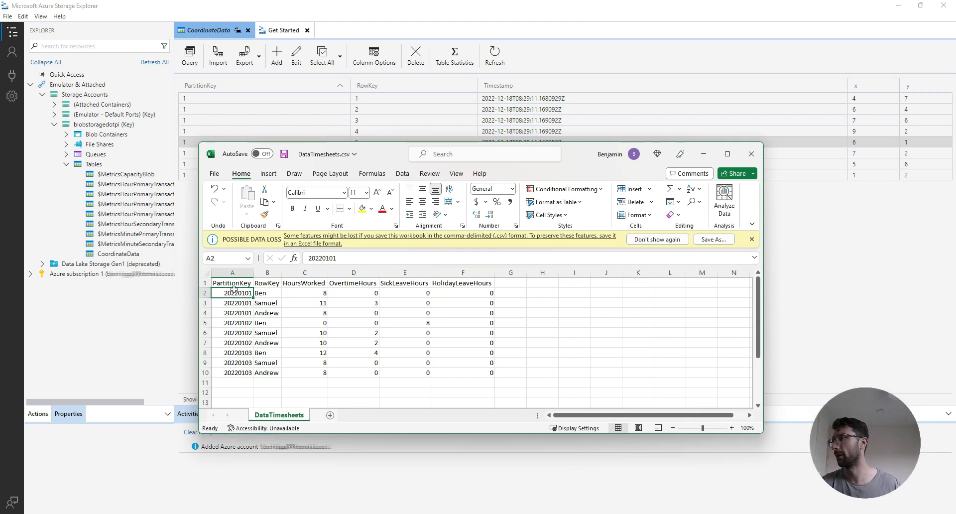
{"action": "left_click", "coordinate": [249, 370]}
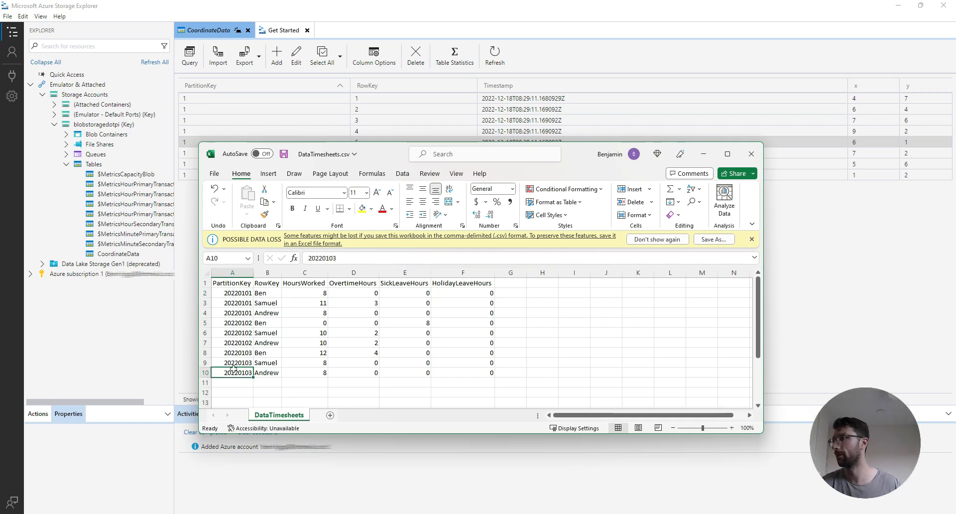
{"action": "left_click", "coordinate": [272, 294]}
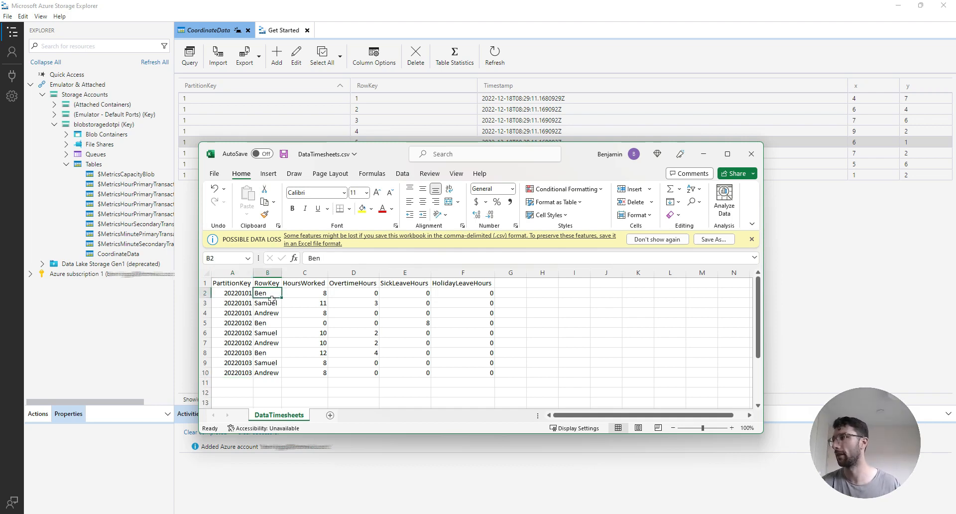
{"action": "left_click_drag", "start_coordinate": [240, 294], "coordinate": [256, 293]}
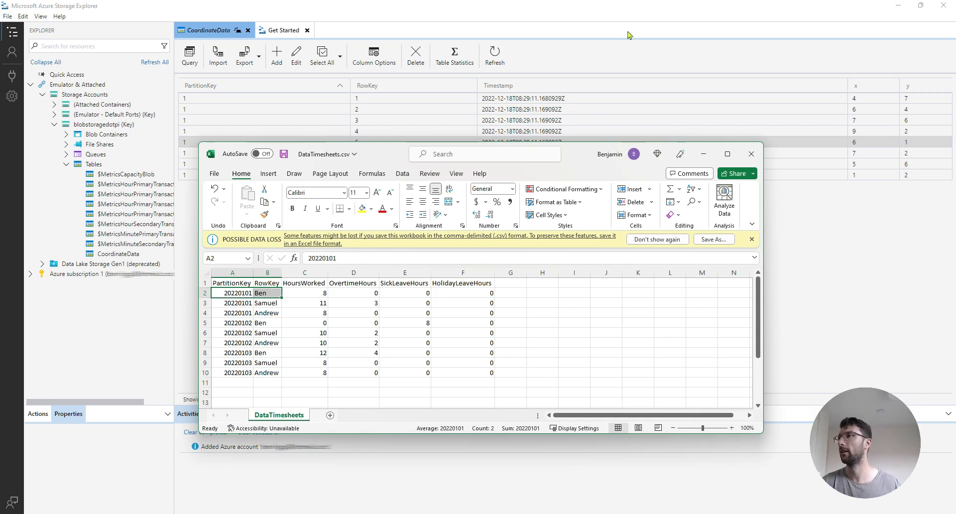
{"action": "left_click", "coordinate": [653, 16]}
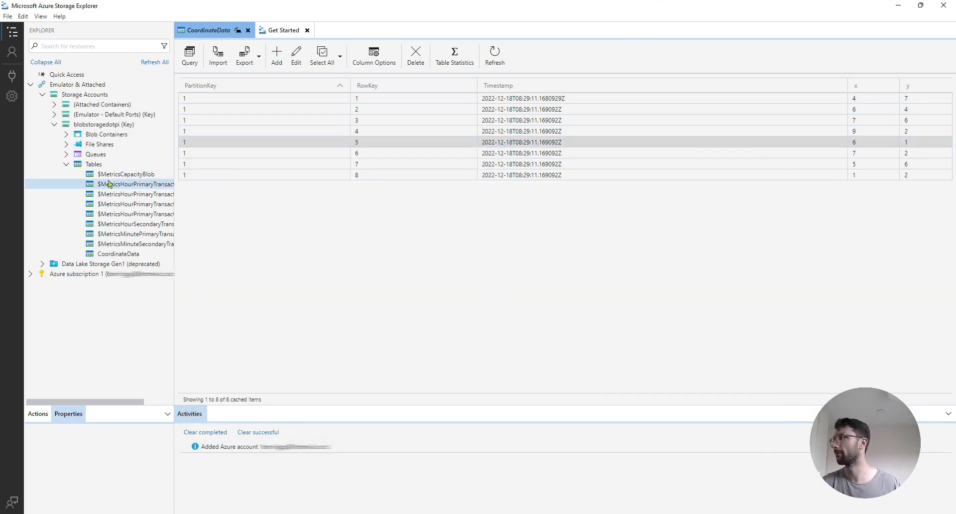
Create a table named 'TimesheetData' from the Tables node's context menu
{"action": "right_click", "coordinate": [133, 165]}
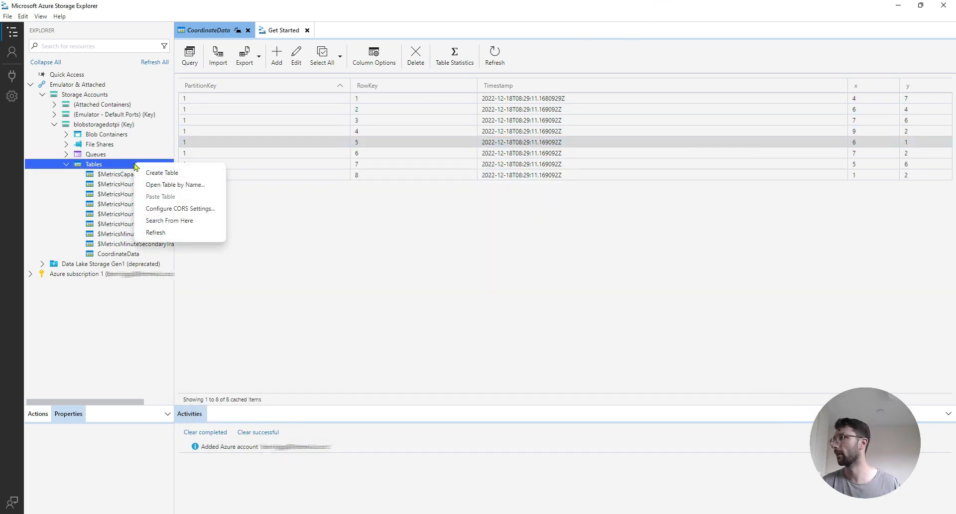
{"action": "left_click", "coordinate": [176, 174]}
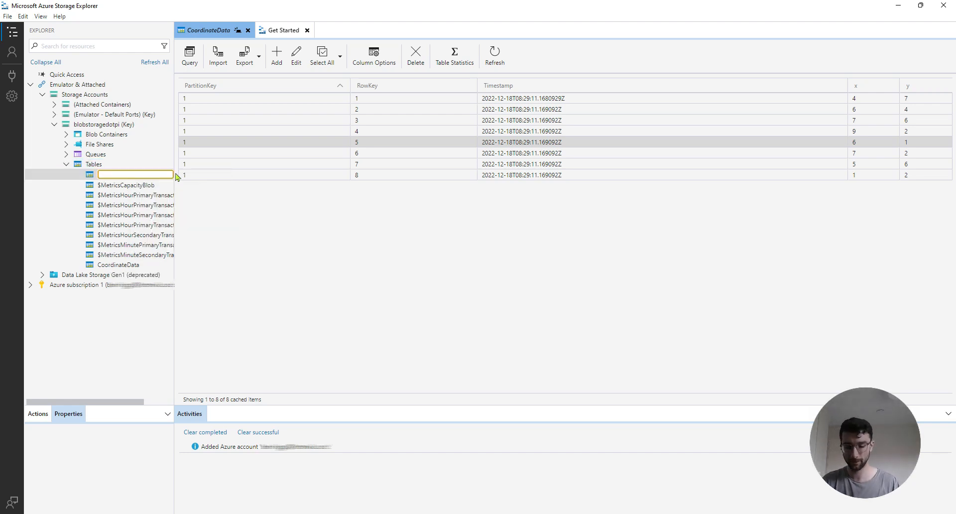
{"action": "type", "text": "Timeshe"}
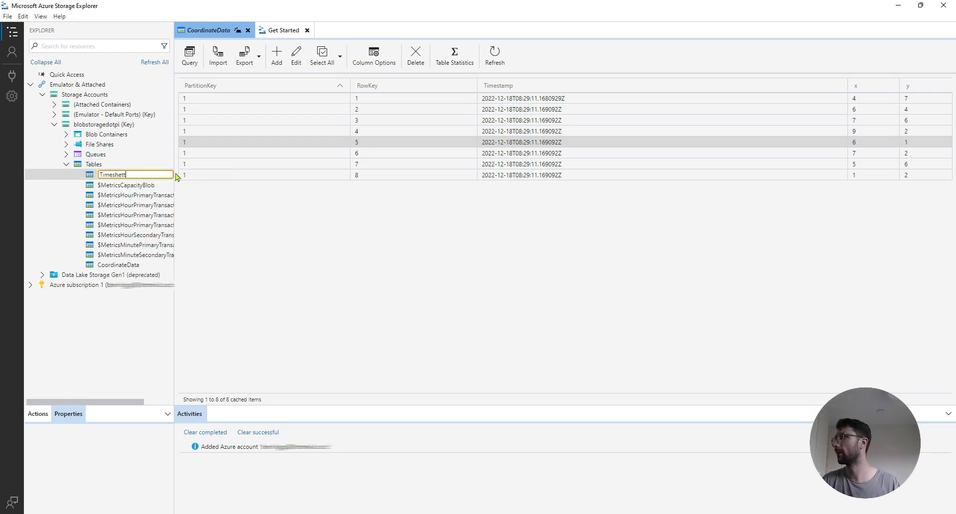
{"action": "type", "text": "etData"}
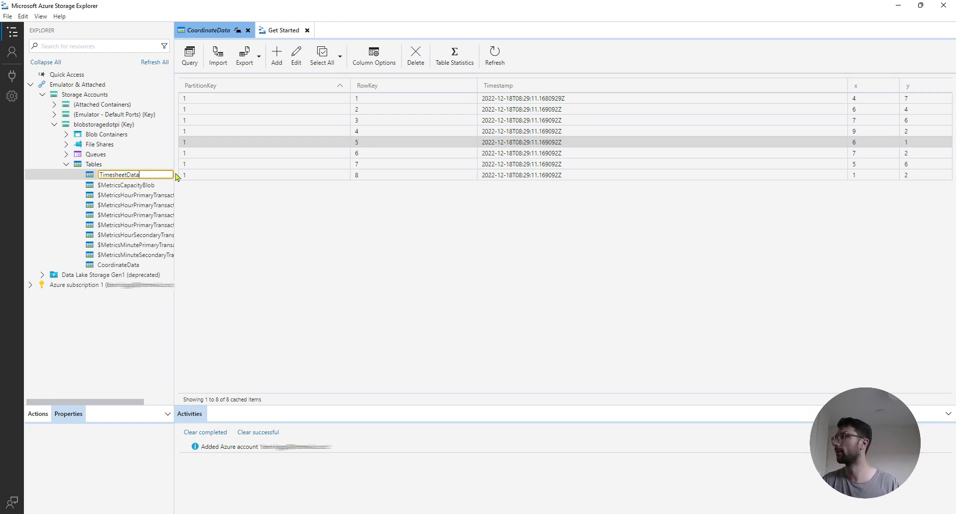
{"action": "key", "text": "Return"}
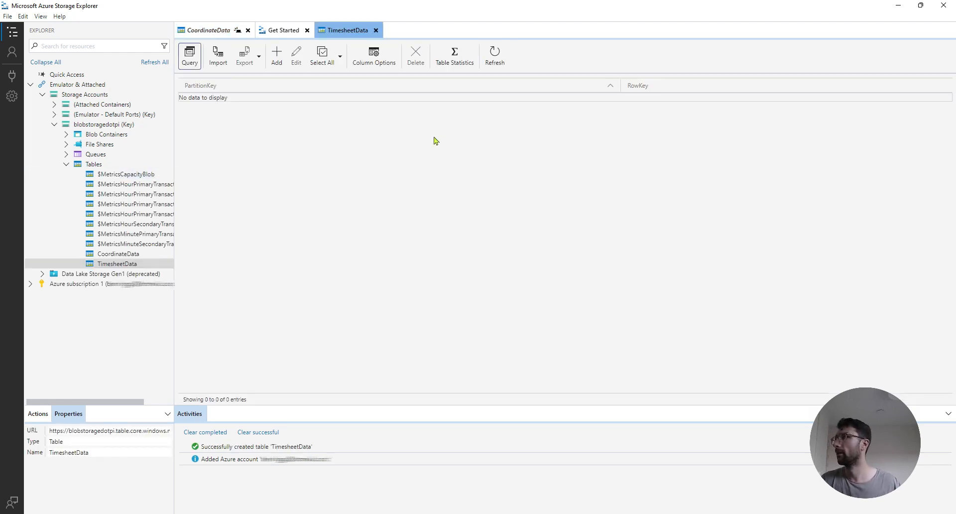
Import DataTimesheets.csv from the '32. Create a table in Azure and add data' folder
{"action": "left_click", "coordinate": [219, 58]}
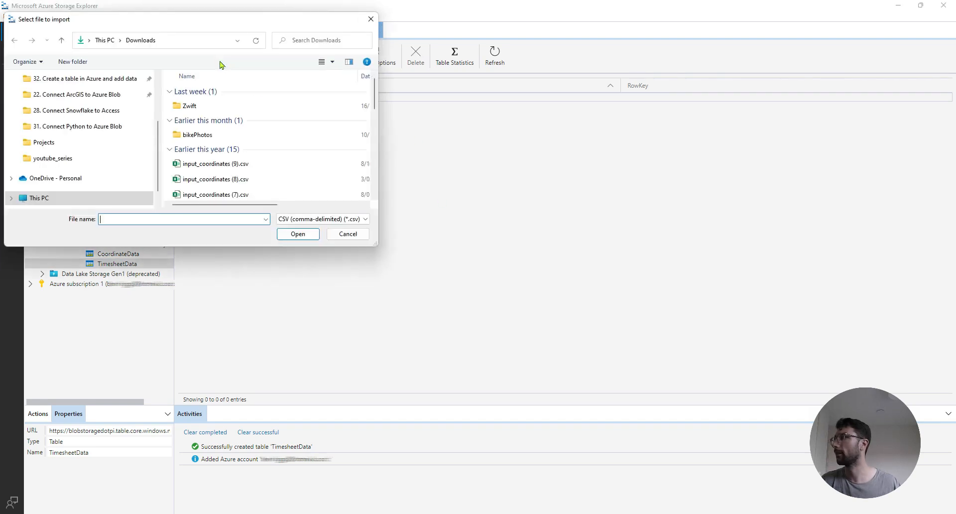
{"action": "left_click", "coordinate": [87, 127]}
{"action": "left_click", "coordinate": [84, 111]}
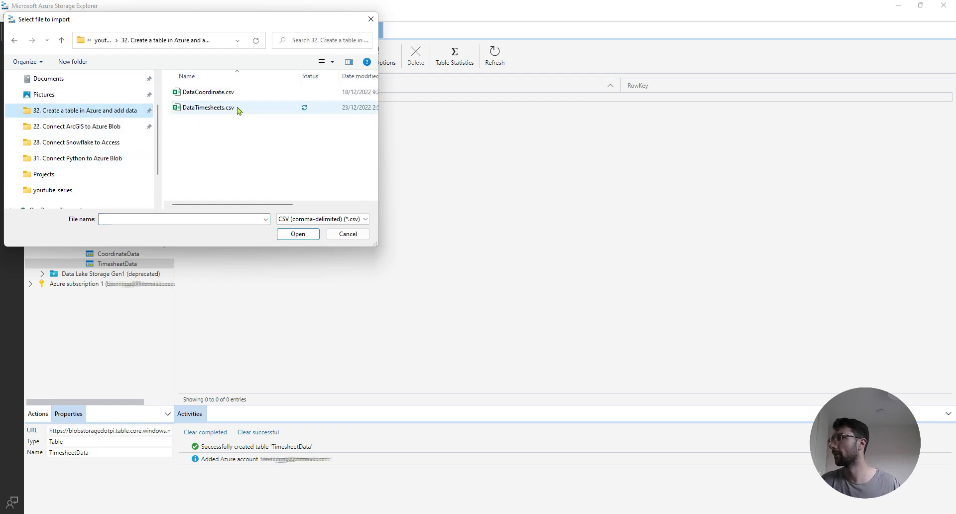
{"action": "double_click", "coordinate": [209, 107]}
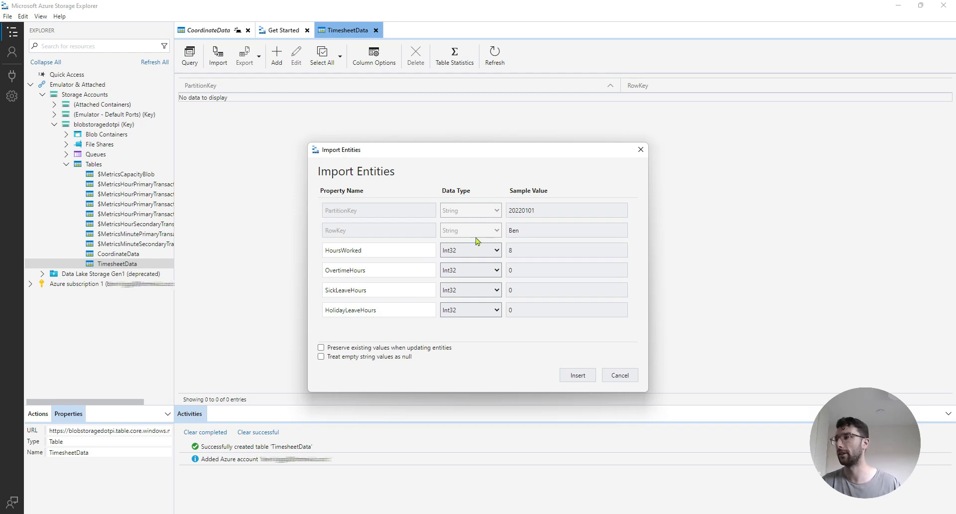
Check the HoursWorked and OvertimeHours properties, insert the nine rows, and review the imported entries
{"action": "left_click", "coordinate": [393, 253]}
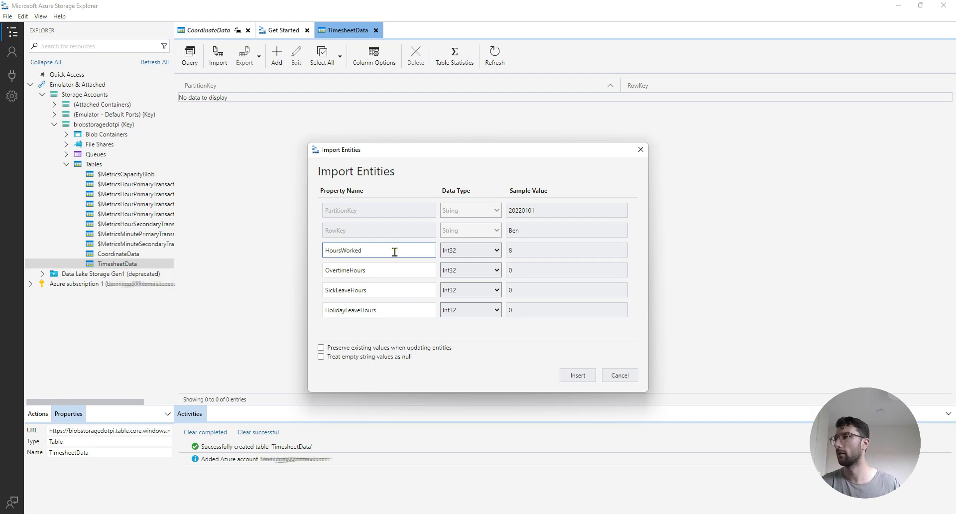
{"action": "left_click", "coordinate": [385, 268]}
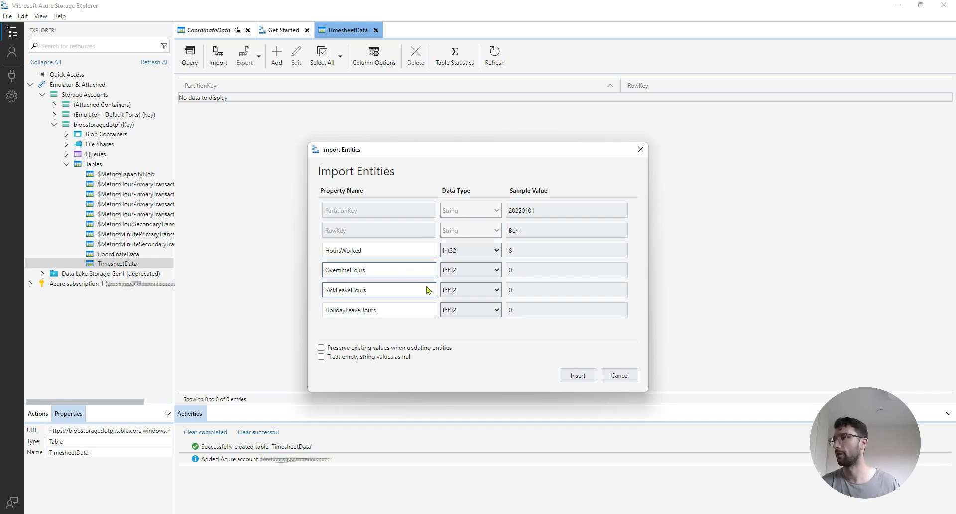
{"action": "left_click", "coordinate": [573, 375]}
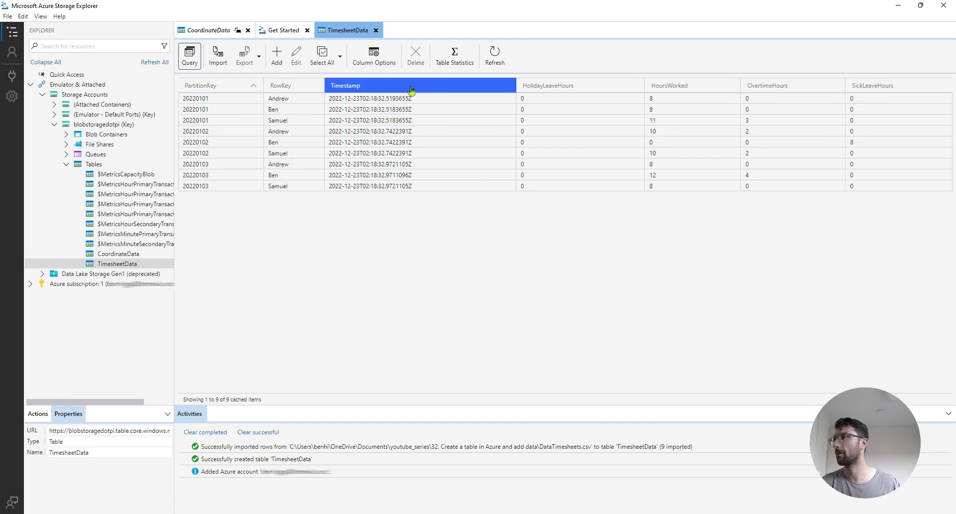
{"action": "left_click", "coordinate": [411, 119]}
{"action": "left_click", "coordinate": [413, 143]}
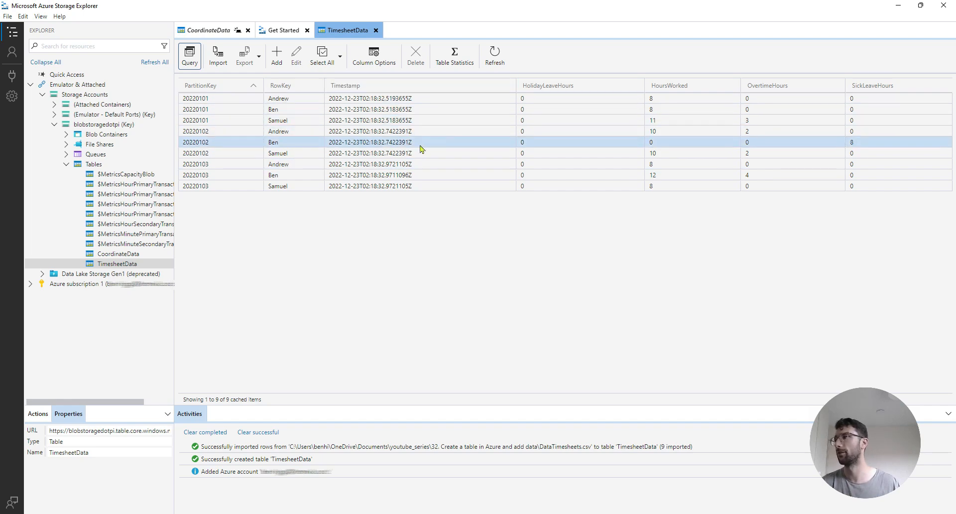